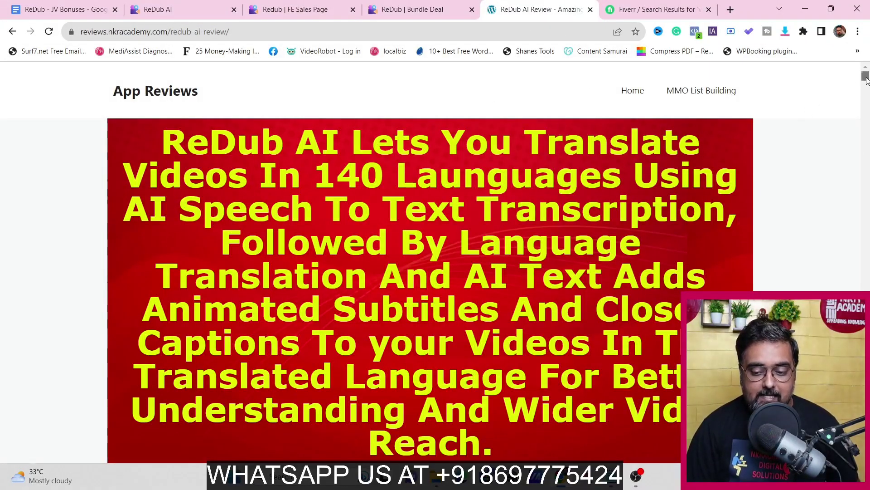
Step: Scroll the bonus list past #24 to the $1997 ReDub AI Upgrade Special Bonus Package
drag(865, 76, 867, 117)
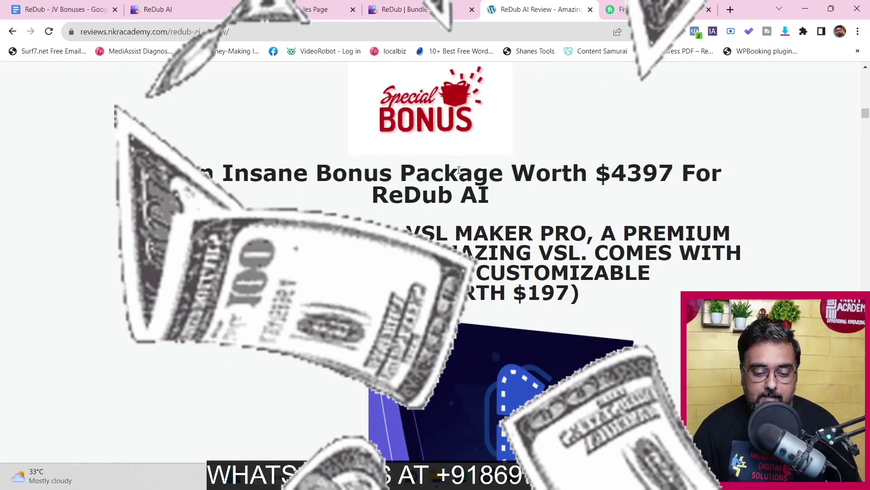
drag(461, 174, 563, 195)
click(563, 194)
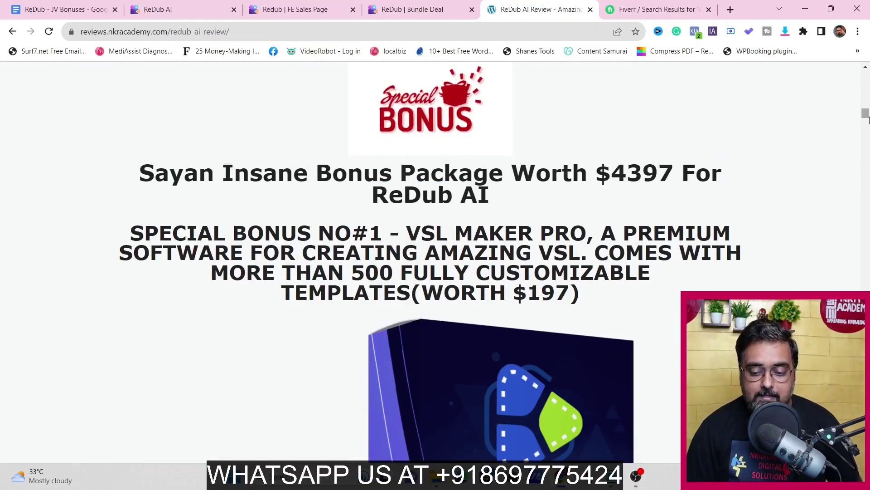
drag(868, 120, 868, 134)
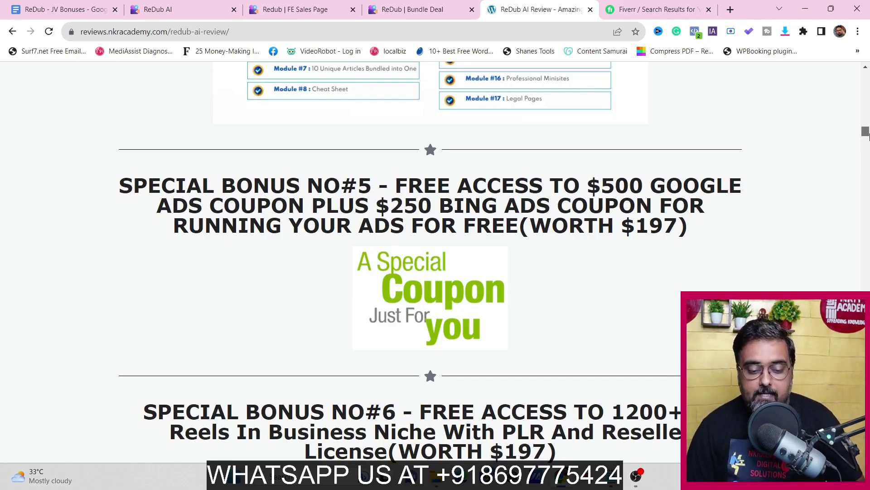
drag(867, 135, 868, 138)
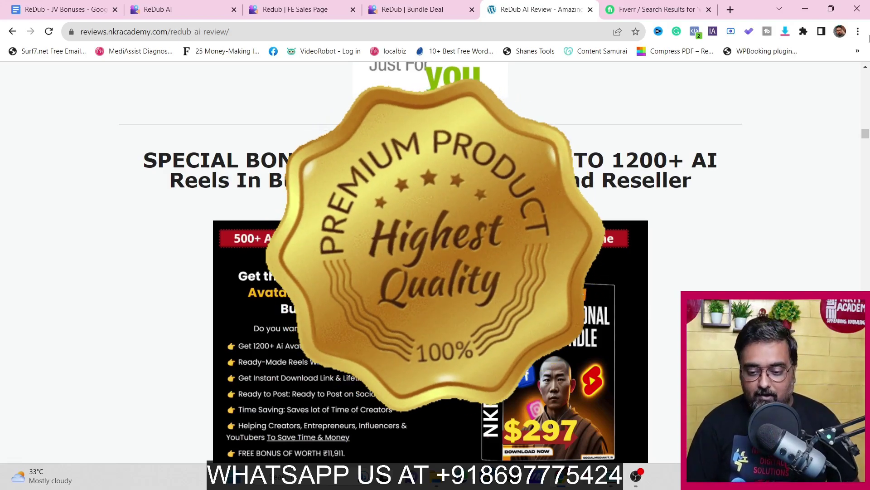
drag(865, 132, 867, 284)
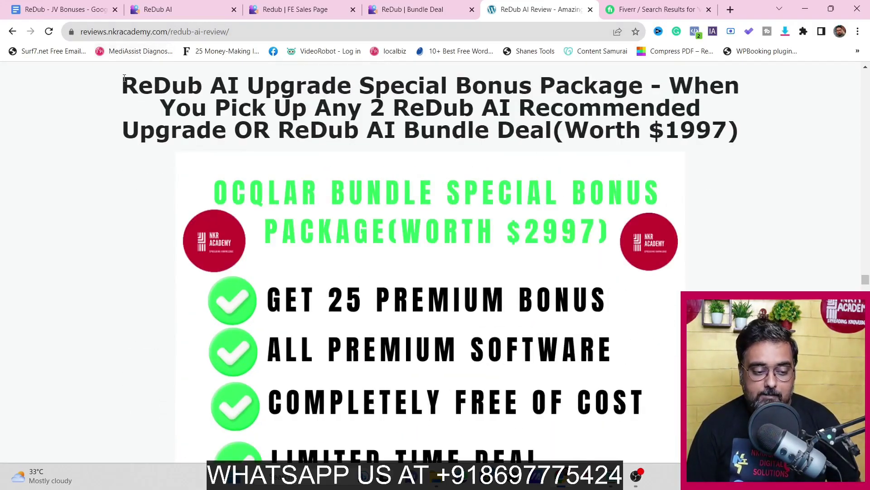
Step: Highlight the upgrade bonus heading and scroll to Bonus No#18 and the bonus-claim instructions
drag(124, 78, 715, 154)
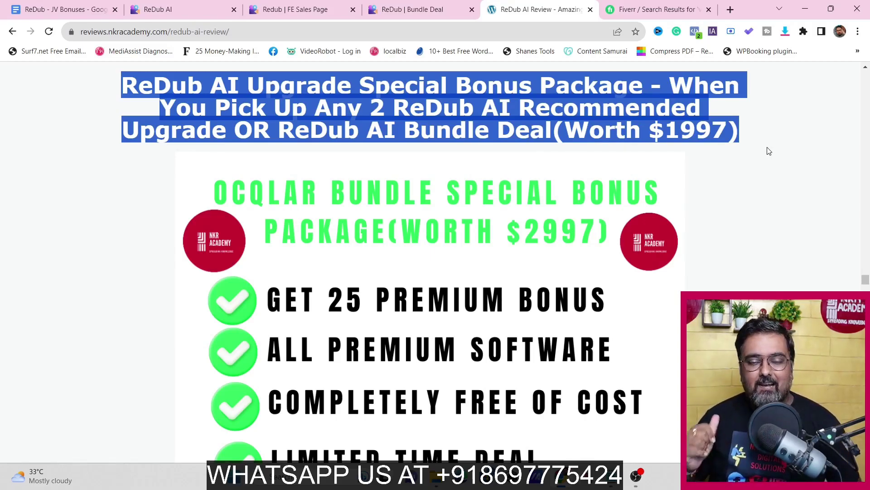
scroll(770, 189, down, 15)
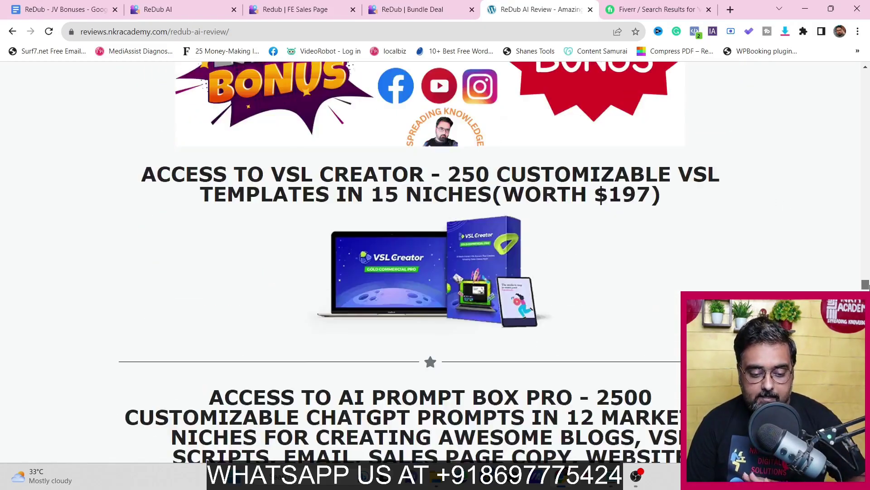
scroll(430, 263, down, 15)
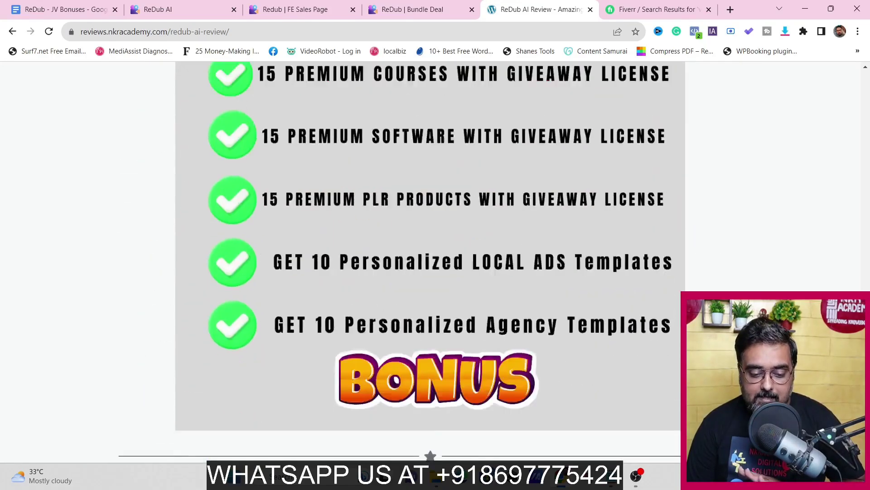
scroll(430, 263, down, 15)
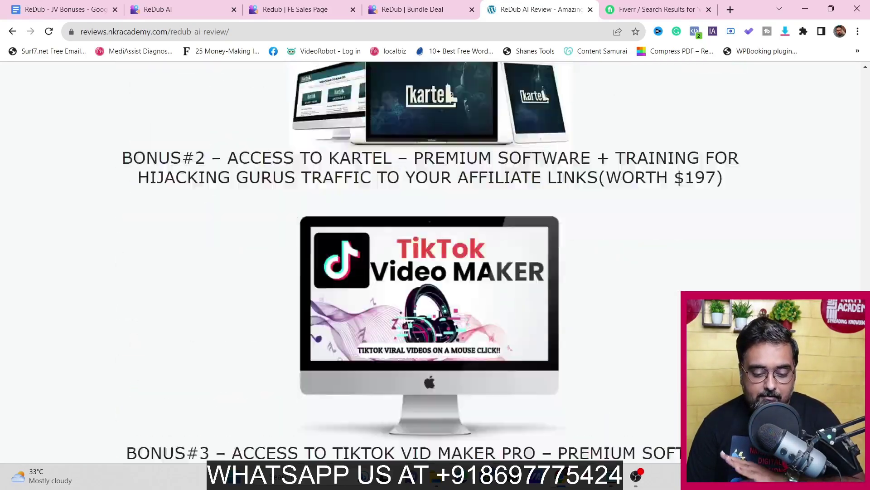
scroll(431, 263, down, 5)
scroll(431, 263, up, 20)
scroll(430, 263, down, 10)
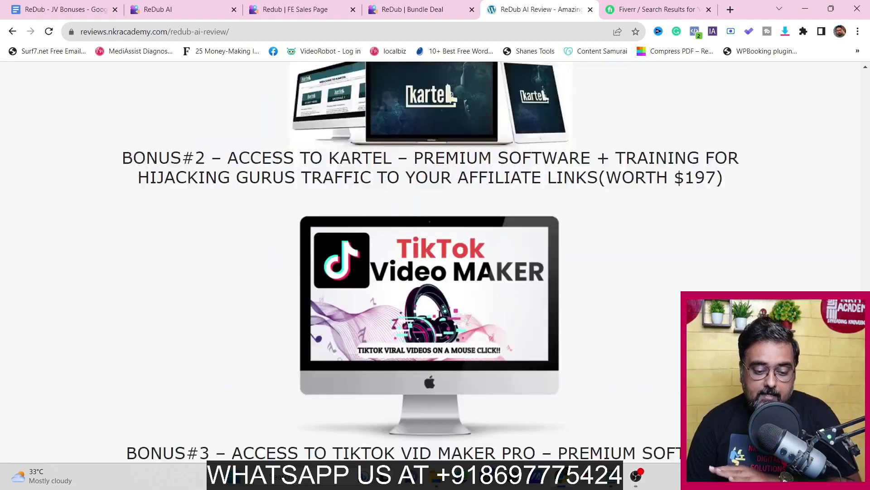
scroll(431, 263, down, 12)
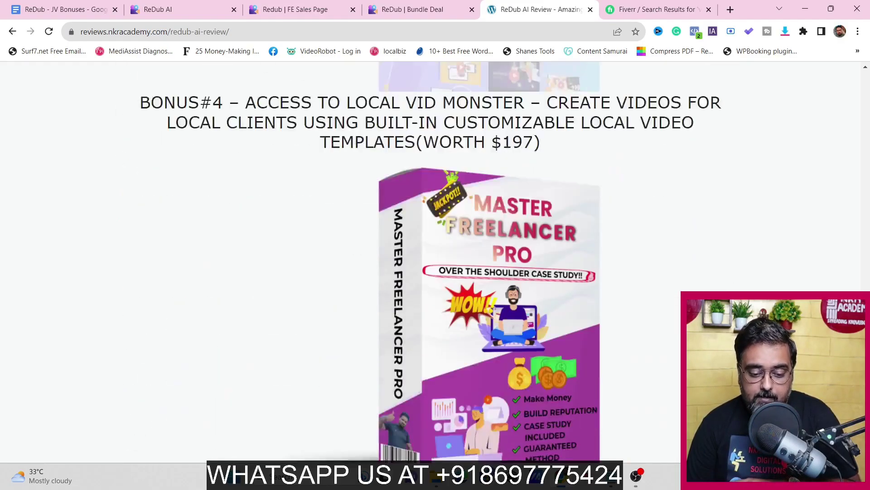
scroll(431, 262, down, 20)
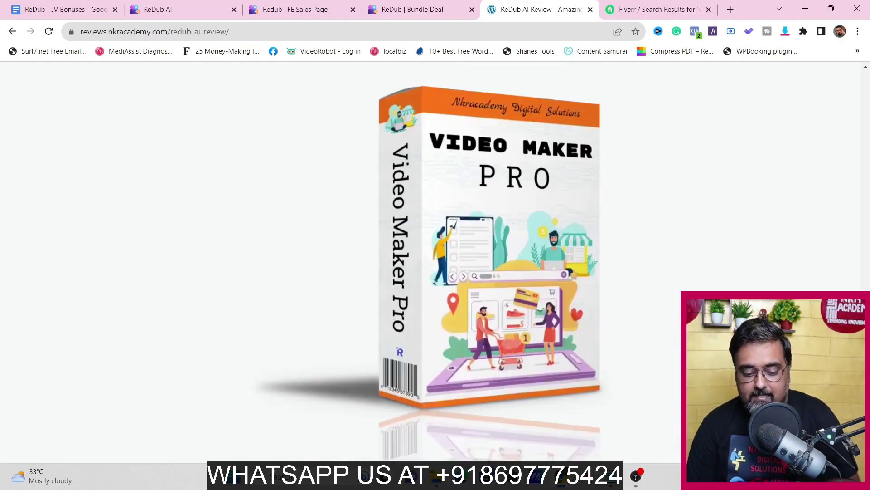
scroll(431, 263, down, 20)
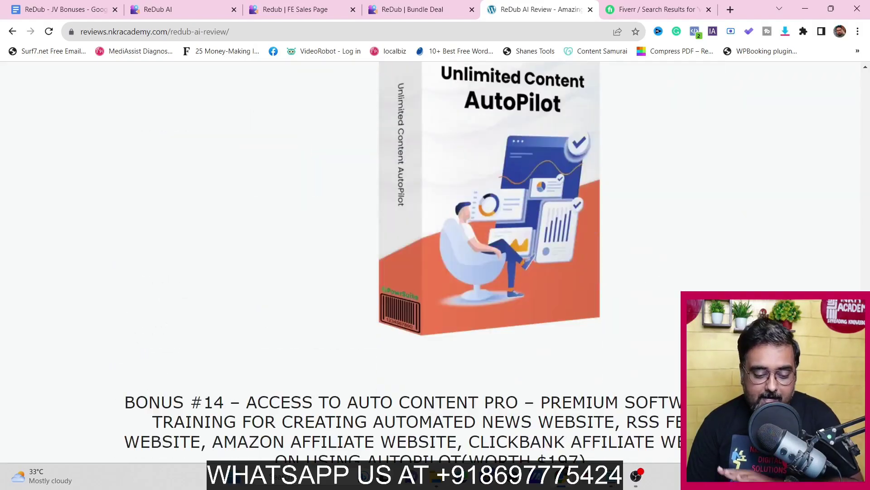
scroll(431, 263, down, 15)
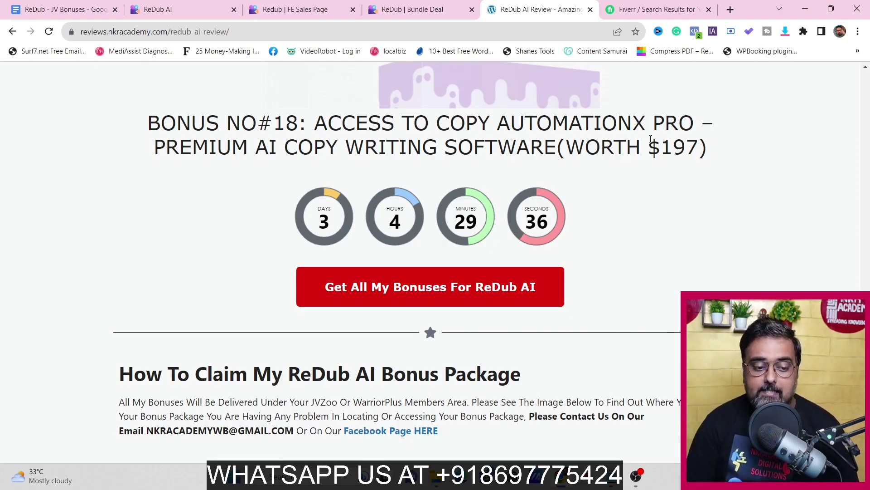
Step: Skim the 'ReDub - JV Bonuses' document and return to the 'Custom-App Bonuses' heading
click(89, 13)
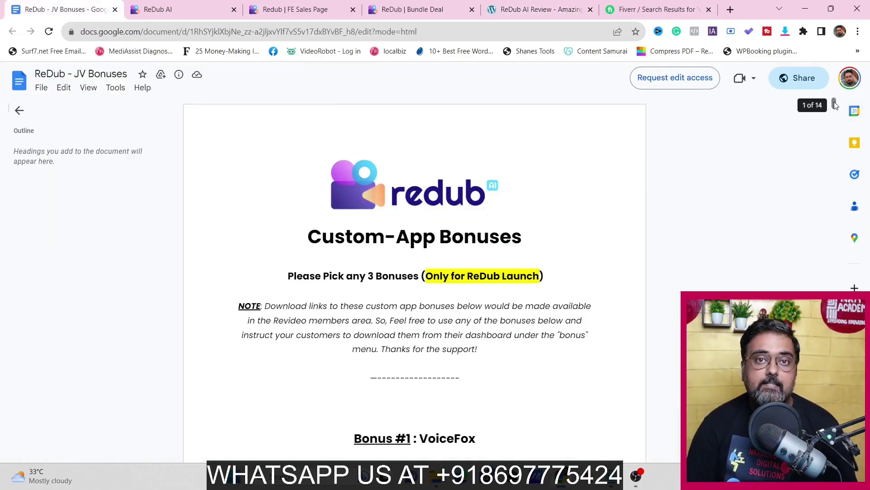
drag(834, 104, 838, 119)
drag(838, 122, 846, 277)
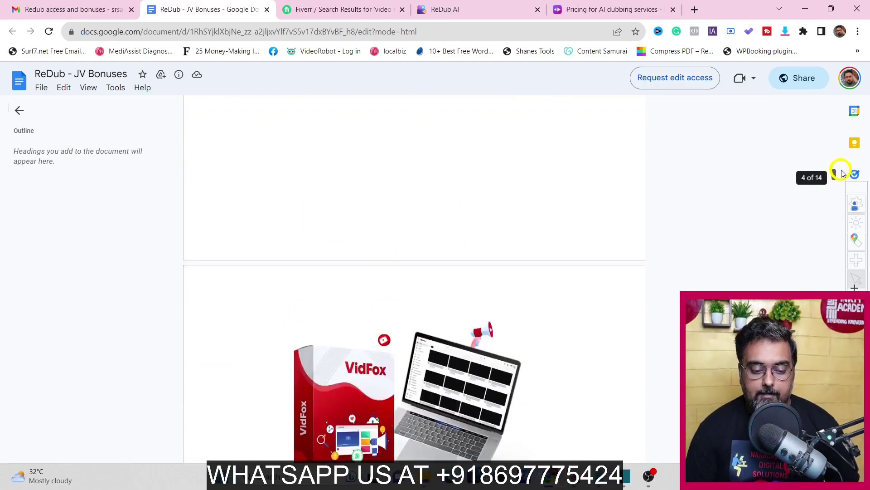
drag(845, 177, 836, 97)
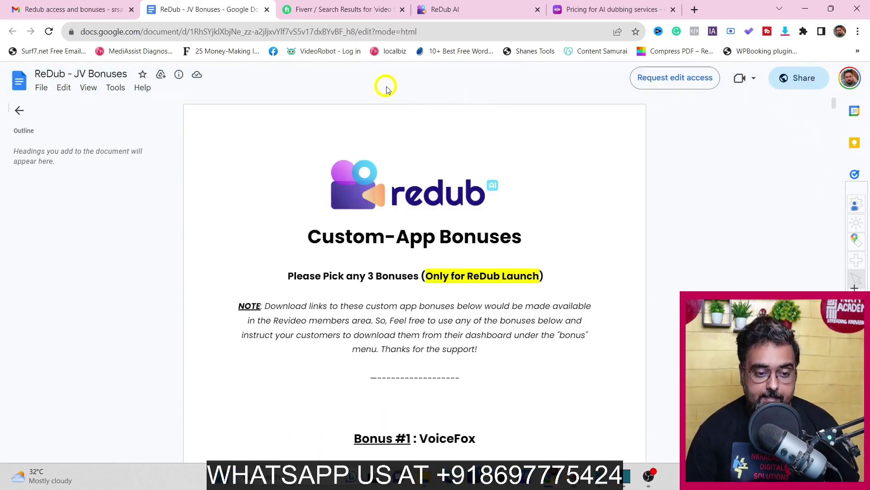
Step: Browse Fiverr's 1,135 'video translation' gigs, then switch to the Dubverse pricing page
click(338, 9)
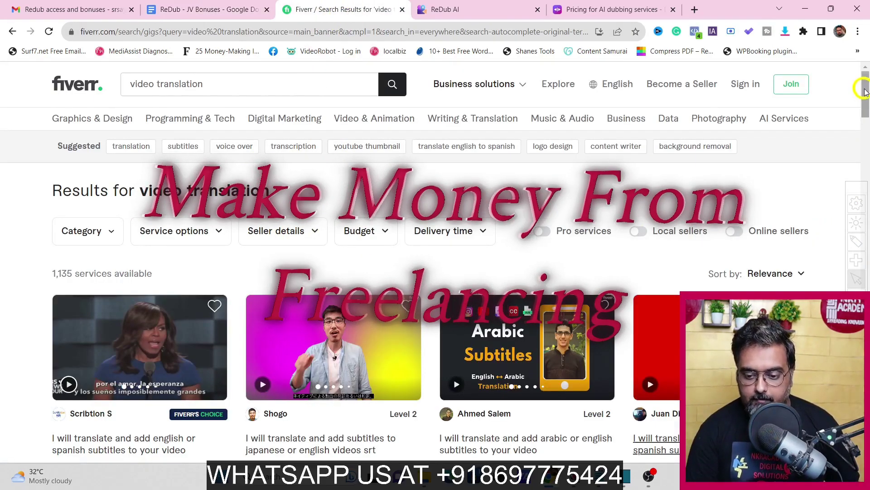
drag(866, 88, 865, 108)
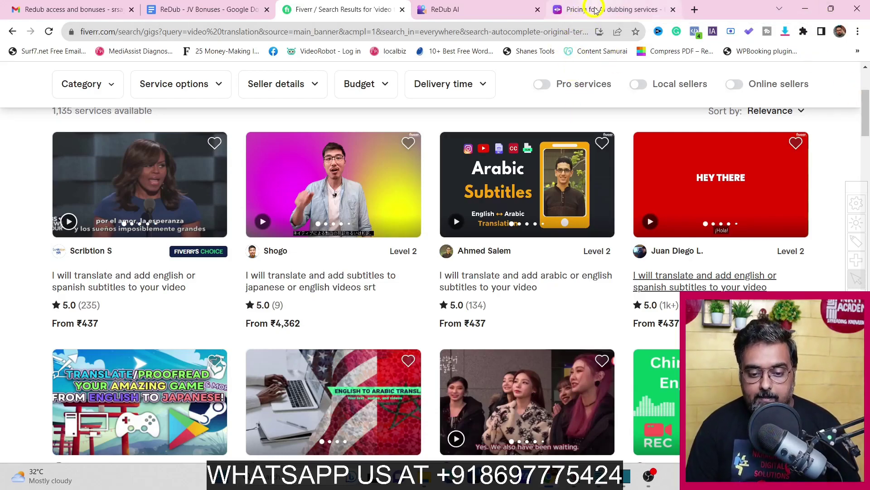
click(579, 21)
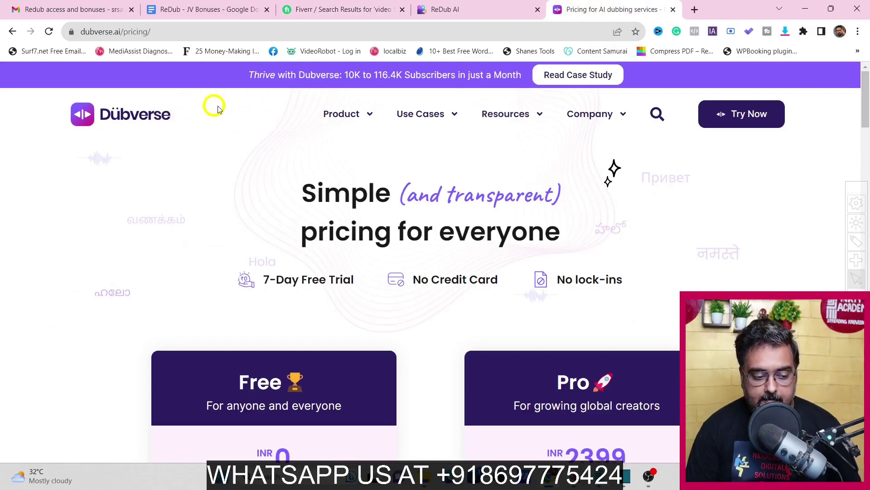
Step: Scroll Dubverse pricing to compare the Free plan with the INR 2399 monthly Pro plan
drag(864, 104, 868, 117)
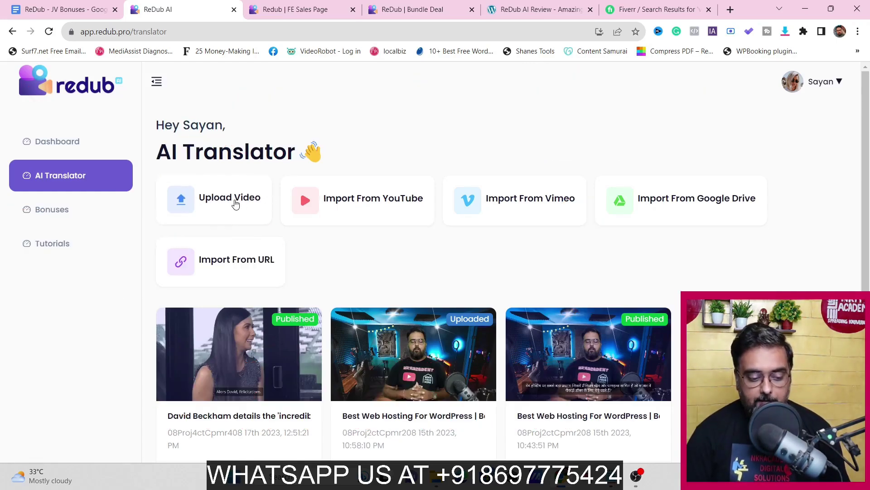
Step: Paste the video link into Import From YouTube and import the 0:59 clip
click(235, 201)
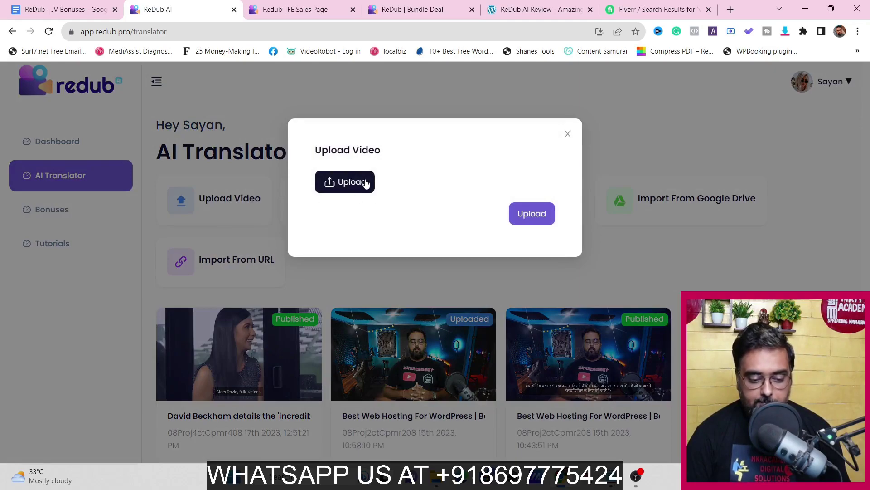
click(568, 133)
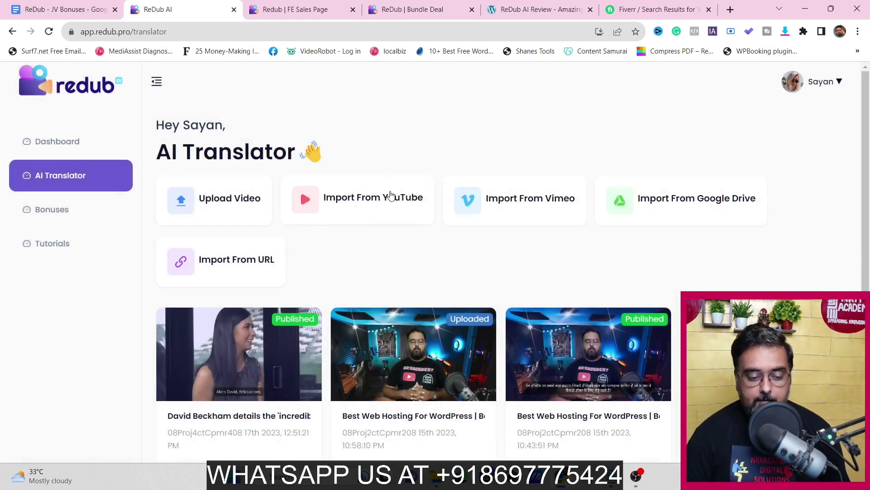
click(389, 196)
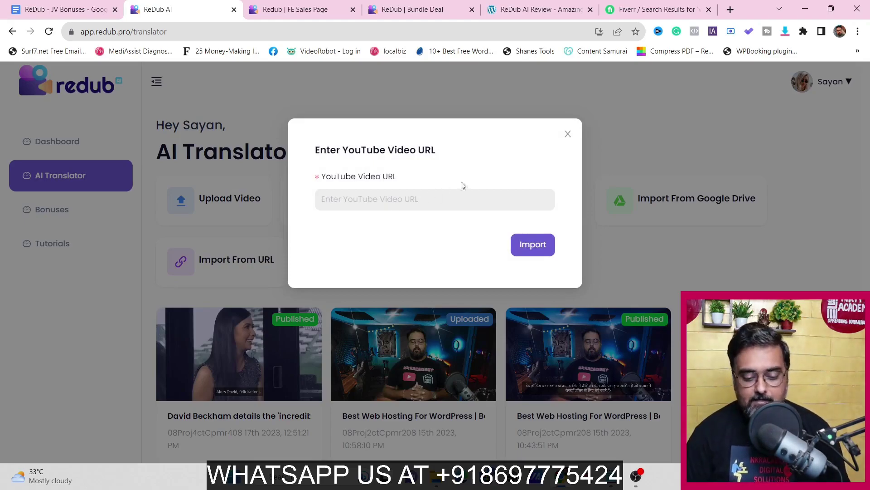
click(567, 136)
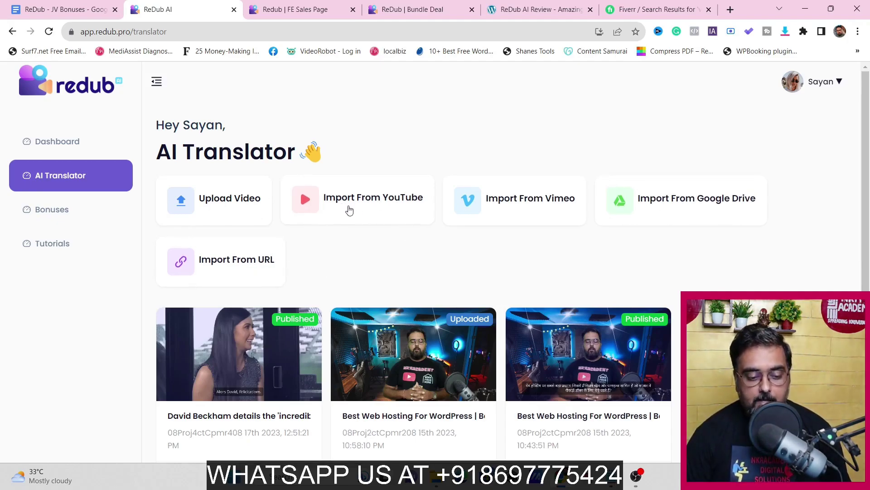
click(375, 204)
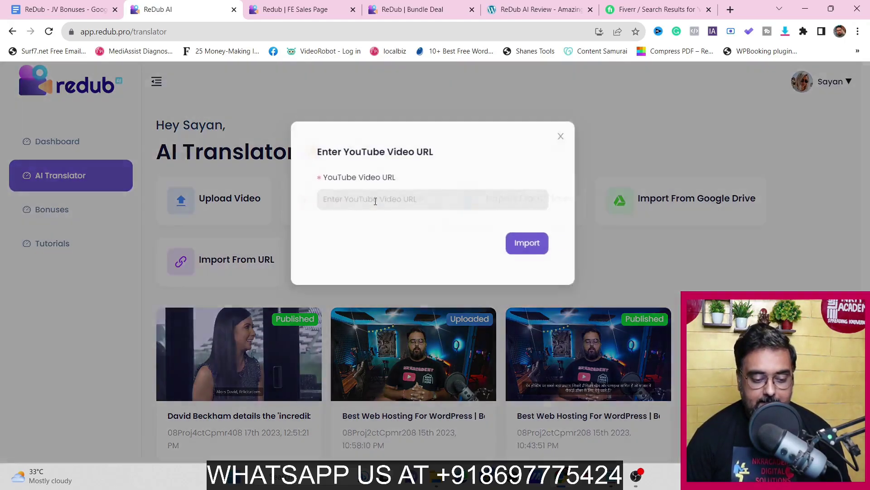
click(376, 201)
key(ctrl+v)
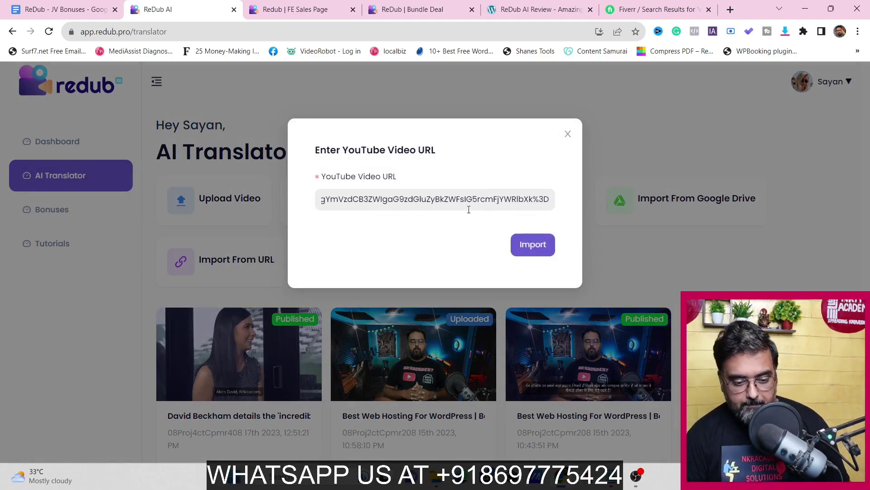
click(527, 249)
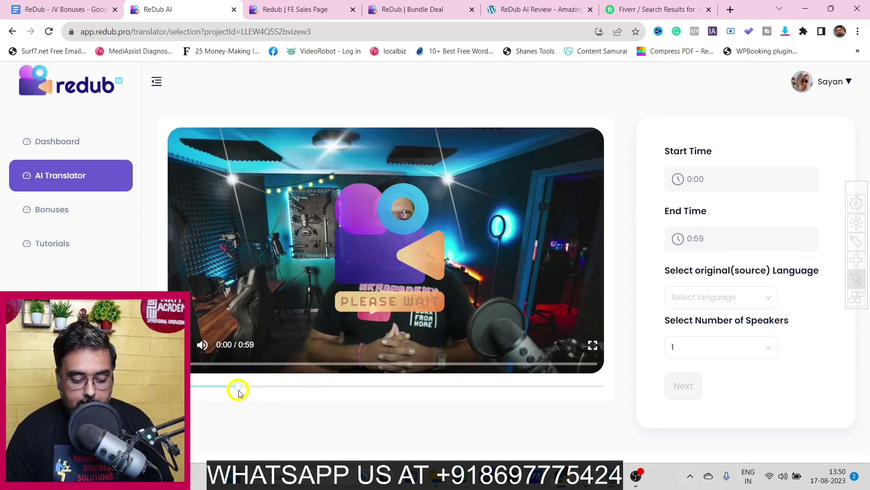
Step: Trim the clip to end at 0:36, set English (United States) as source, and process it
drag(239, 393, 210, 385)
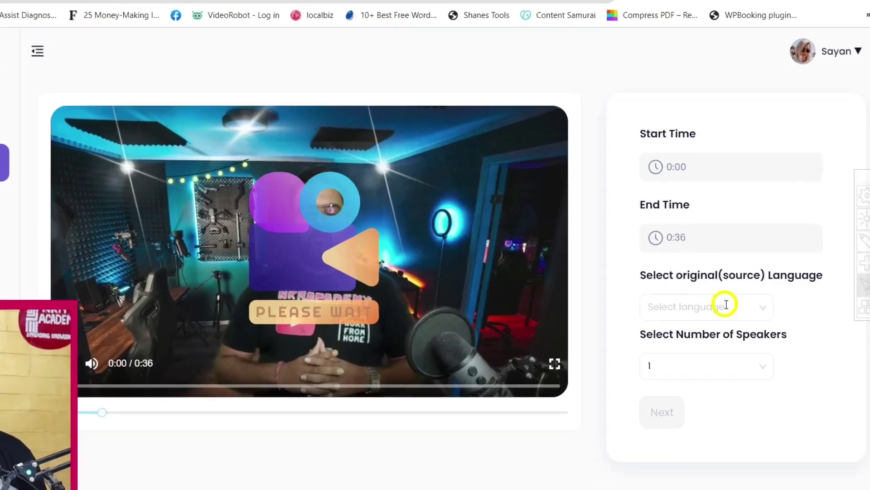
click(764, 312)
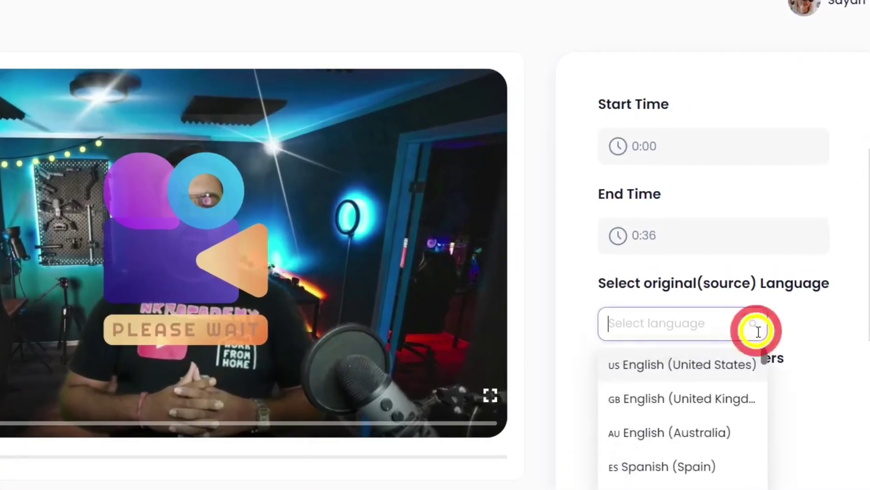
click(704, 368)
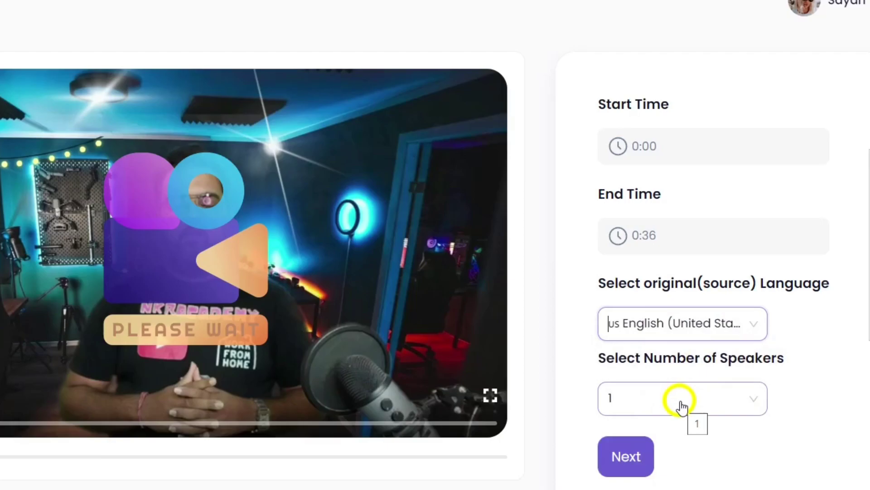
click(628, 464)
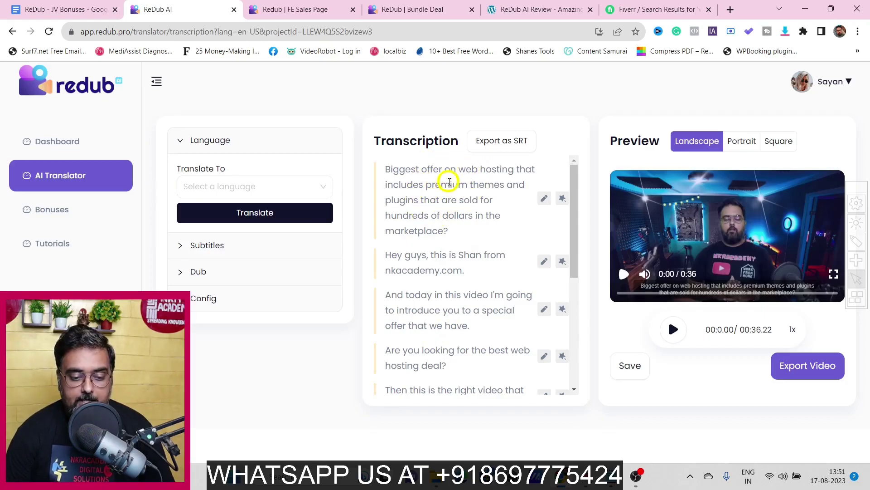
Step: Put the first line 'Biggest offer on web hosting…' into edit mode, caret at its end
drag(387, 169, 491, 231)
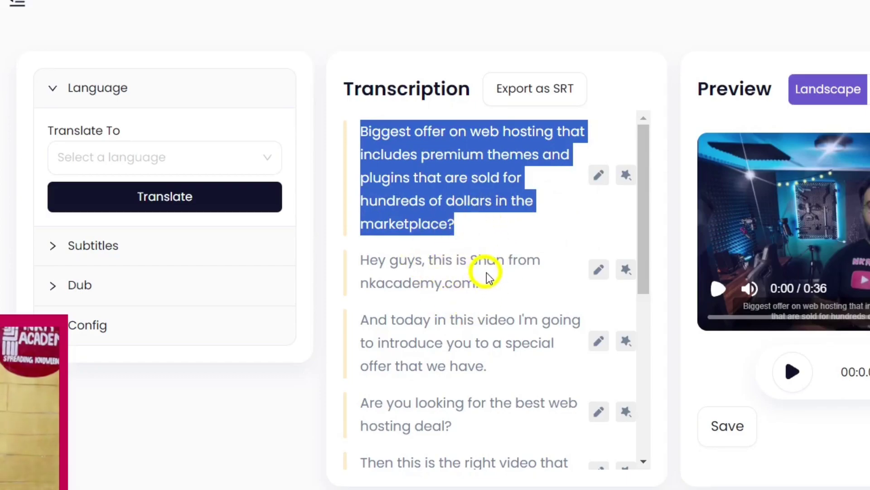
click(598, 176)
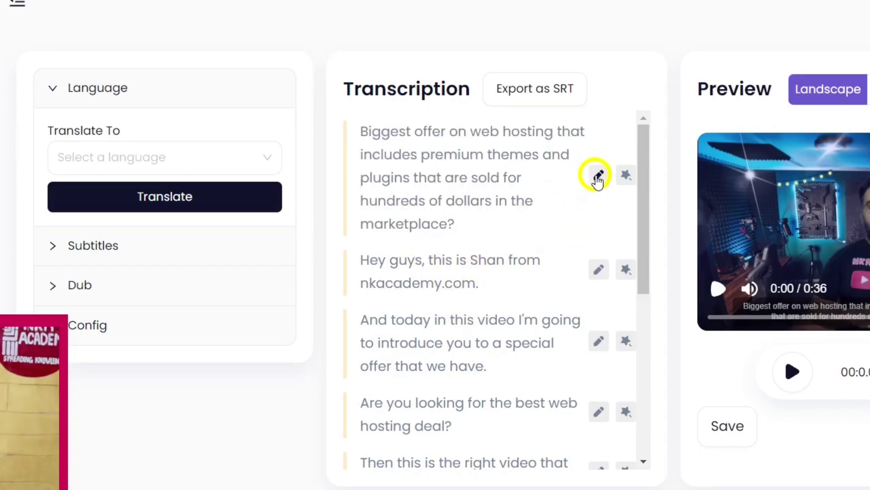
click(598, 178)
click(454, 199)
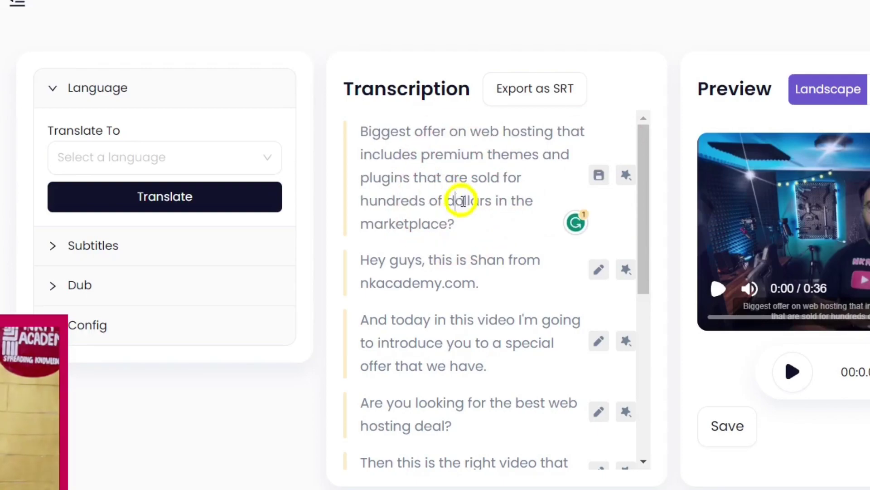
click(520, 220)
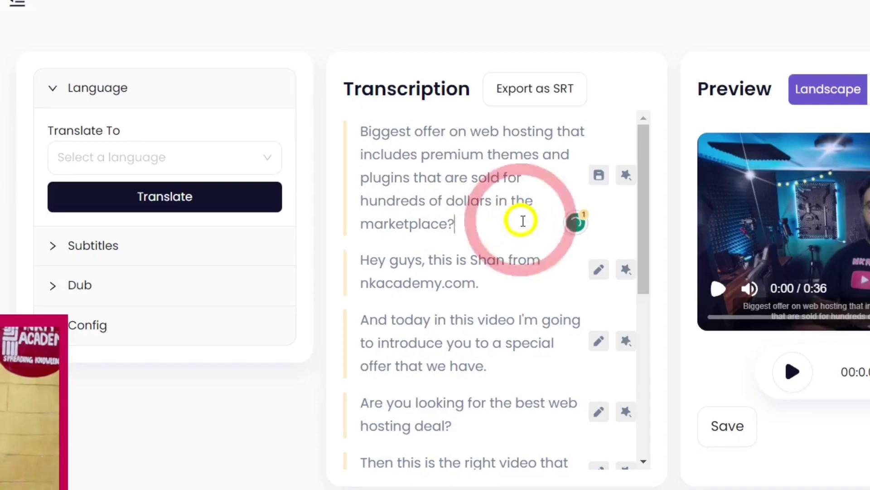
Step: Generate a Simple Rewrite of the first line with the ReWrite tool
click(626, 174)
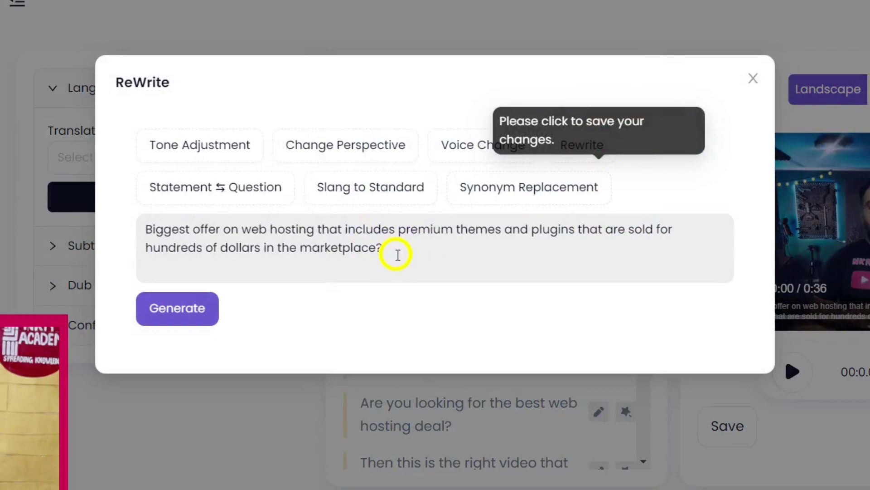
click(223, 145)
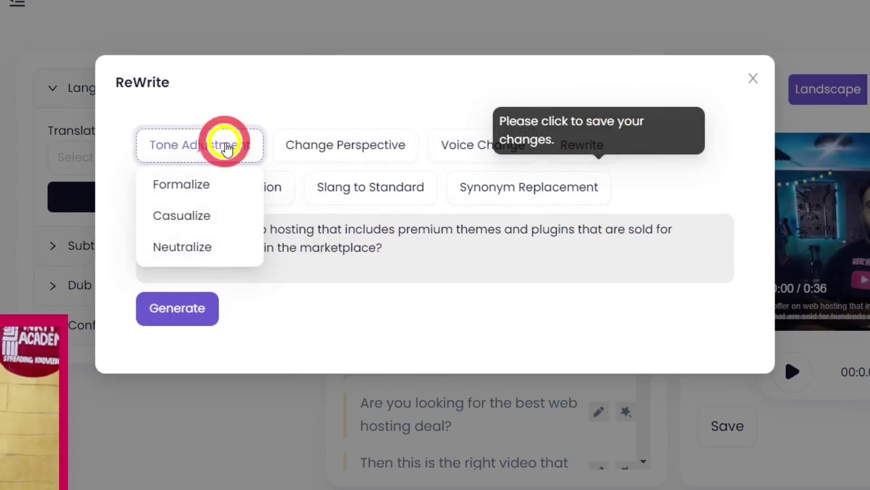
mouse_move(471, 148)
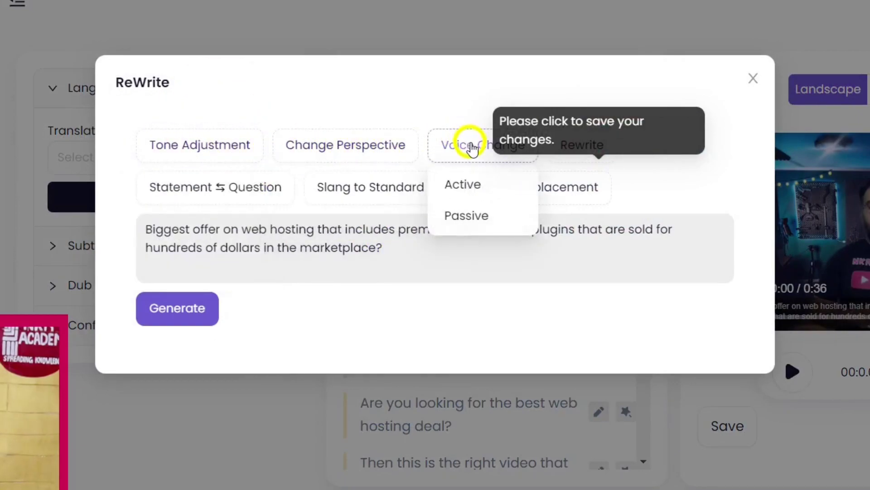
click(588, 151)
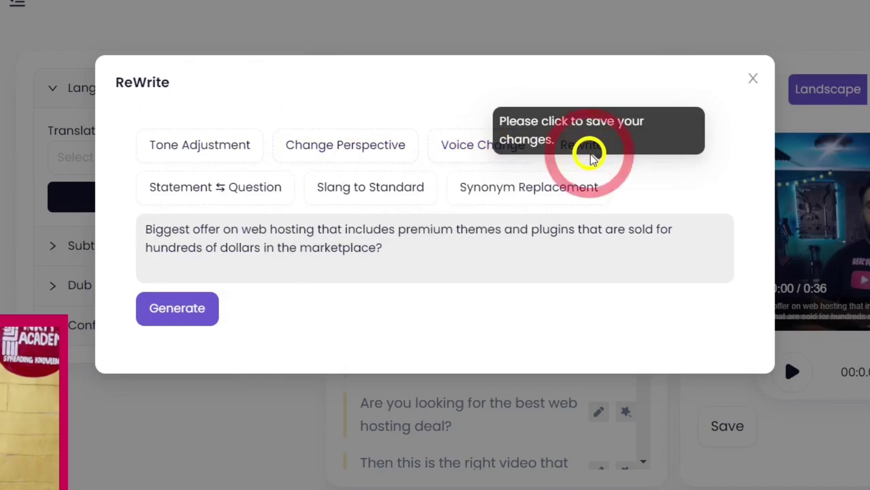
mouse_move(223, 180)
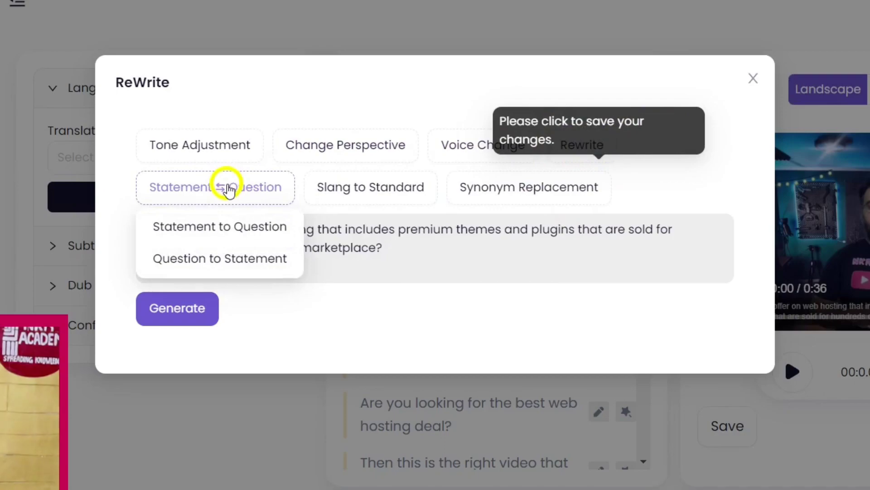
mouse_move(361, 190)
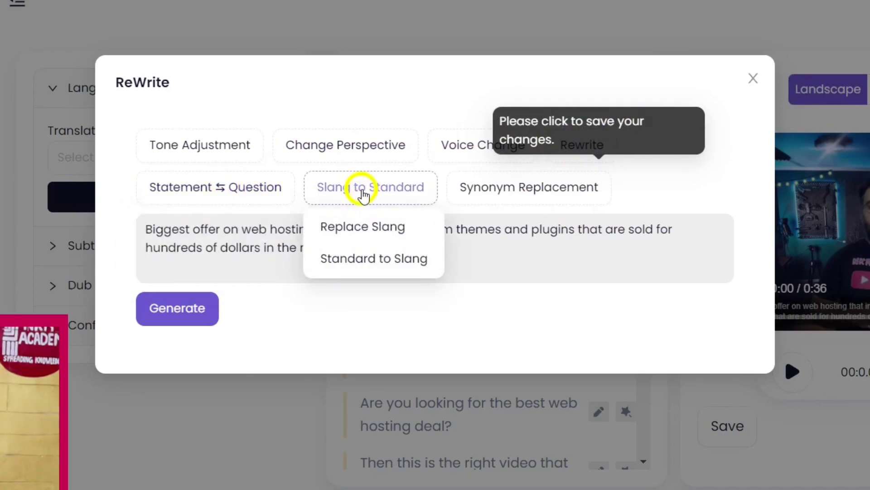
mouse_move(512, 191)
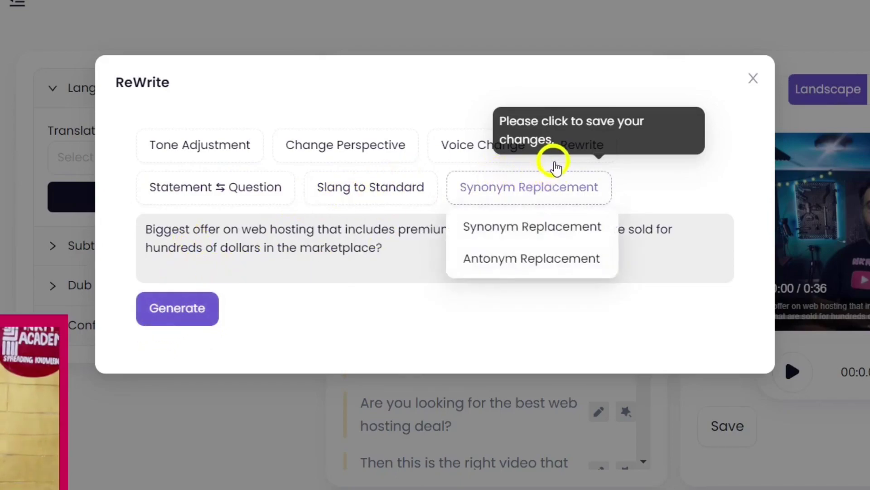
mouse_move(576, 148)
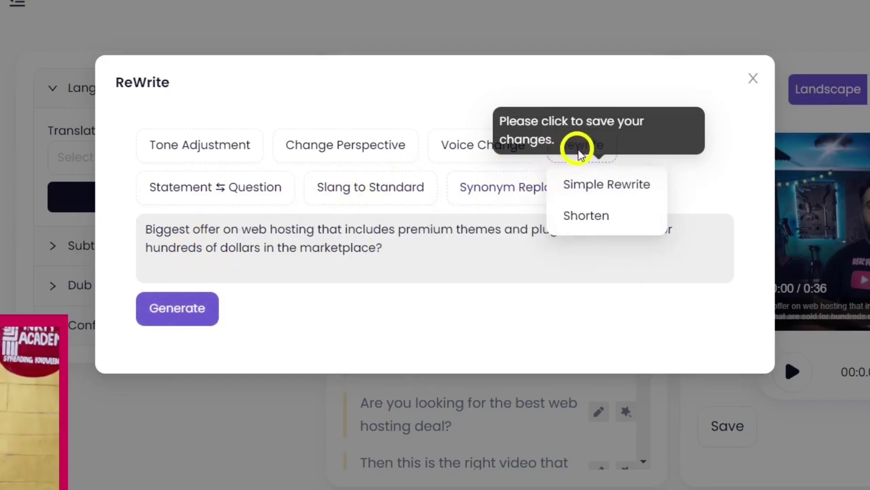
click(586, 185)
click(196, 307)
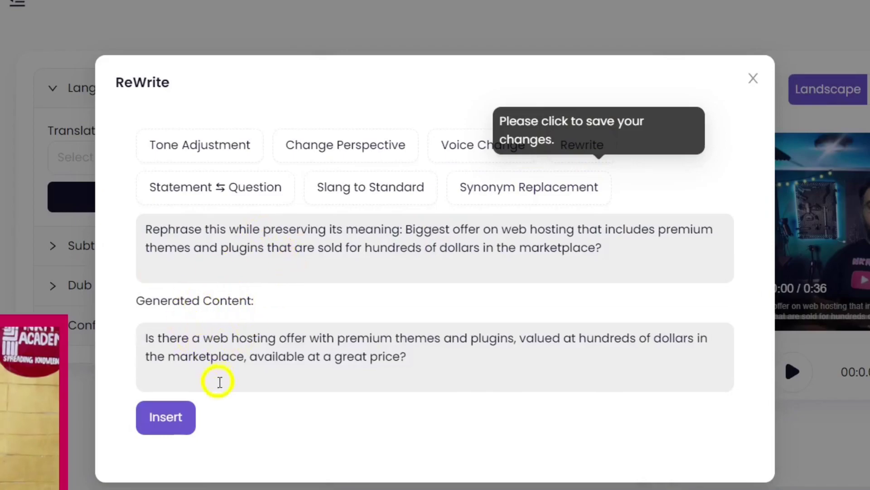
Step: Insert the rephrased 'Is there a web hosting offer…great price?' into the first paragraph
click(164, 417)
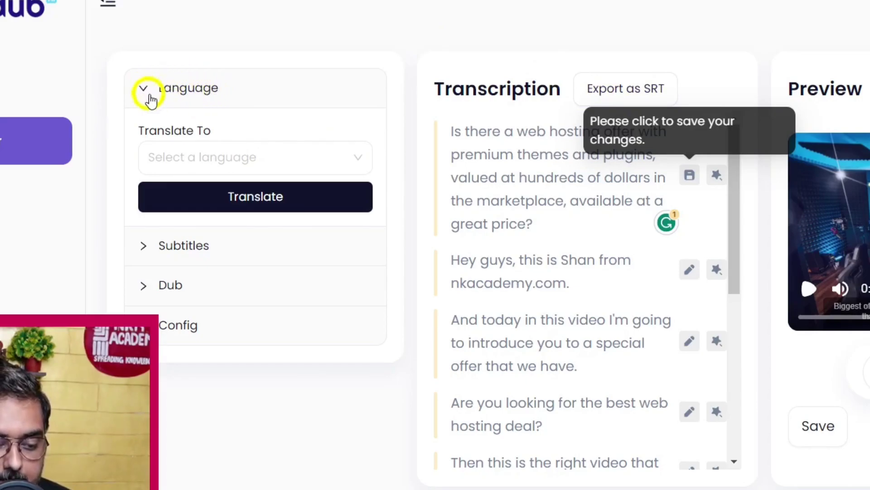
Step: Pick French (France) as the target language and translate, so subtitles read 'Existe-t-il une offre d'hébergement Web…'
click(370, 162)
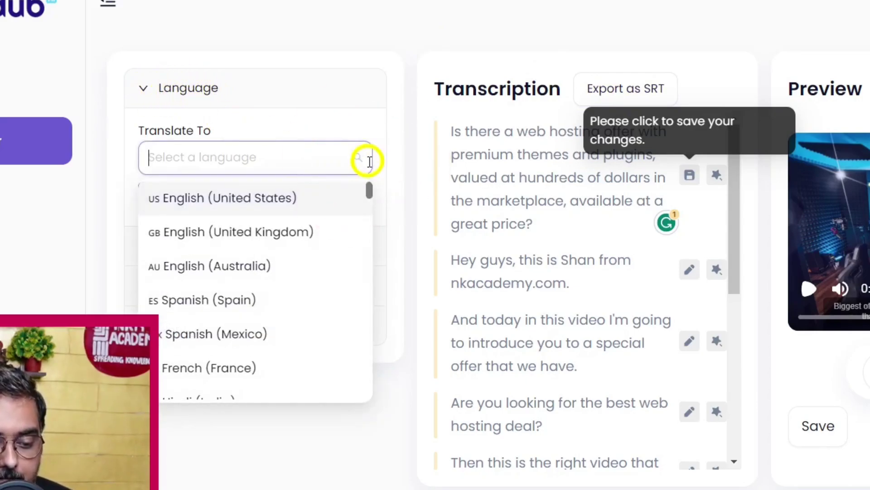
click(234, 371)
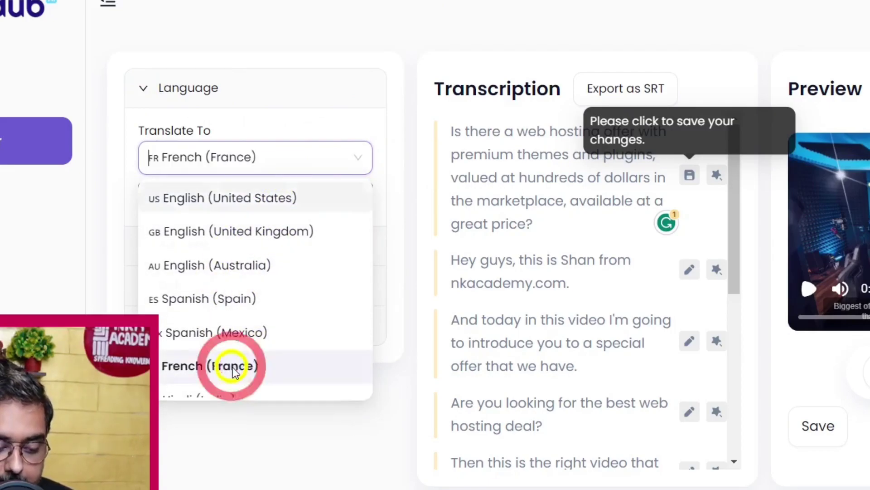
click(251, 195)
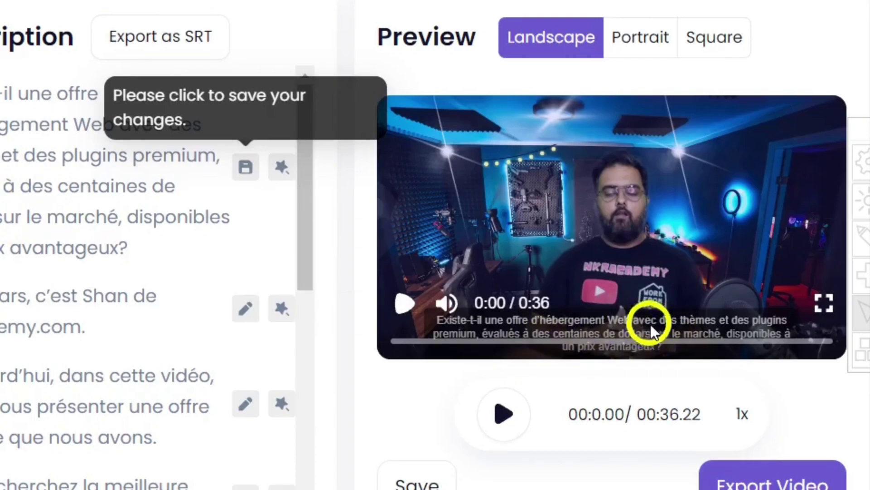
click(402, 302)
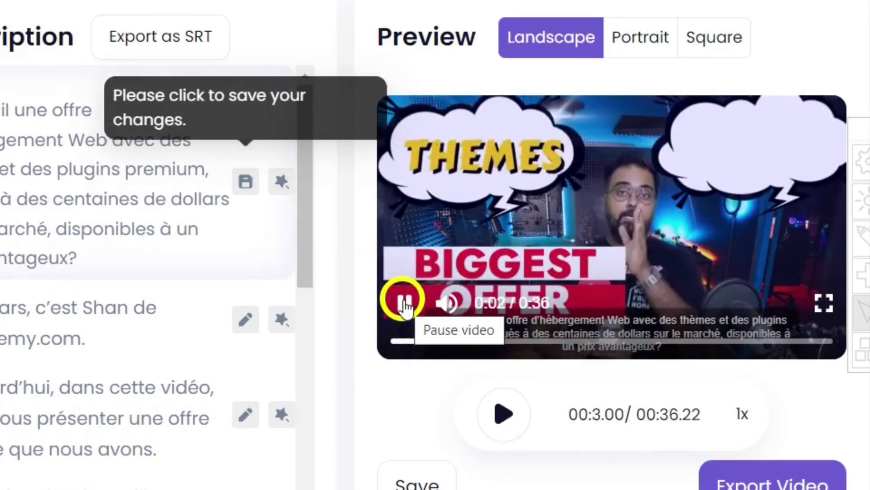
click(403, 302)
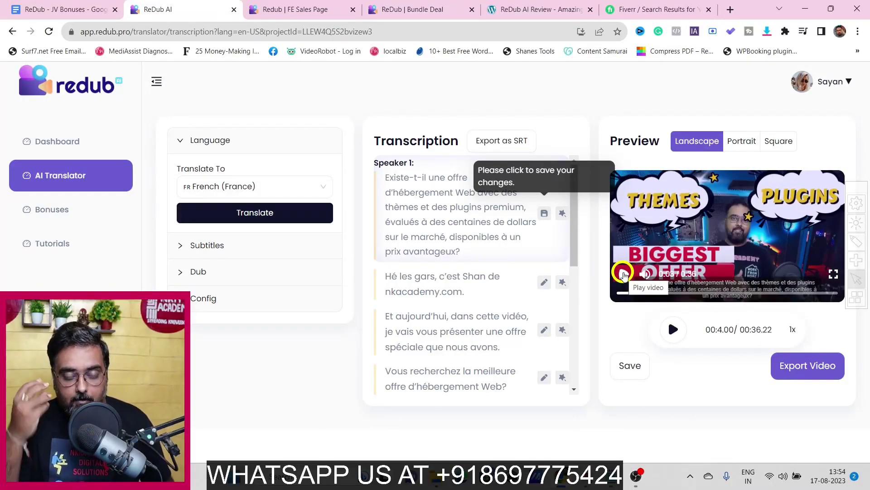
click(834, 276)
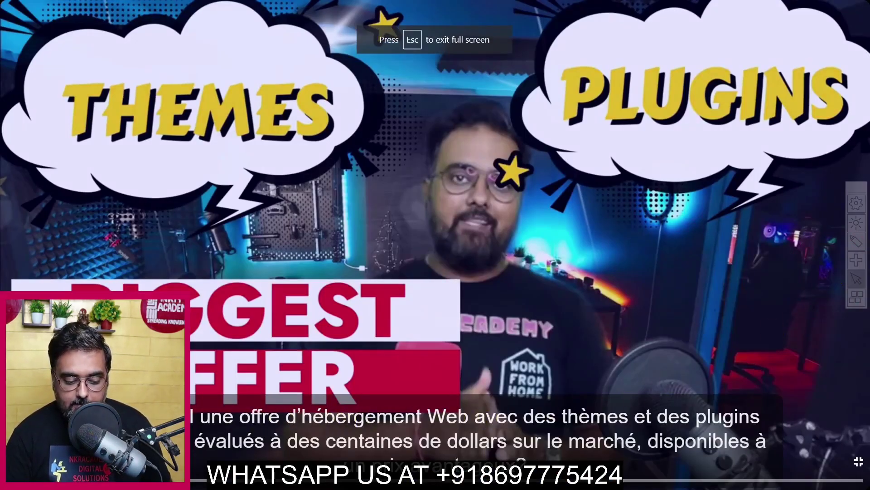
click(858, 462)
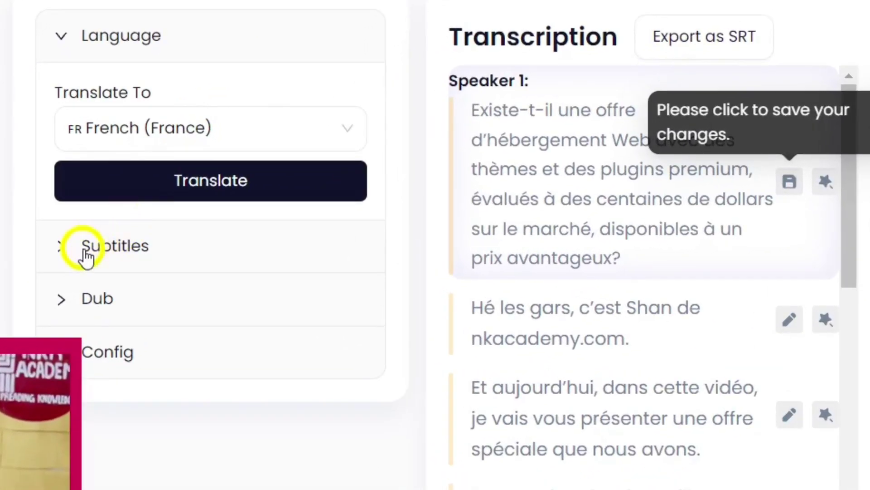
Step: Change the subtitle text colour from white to bright yellow (239,255,10)
click(189, 247)
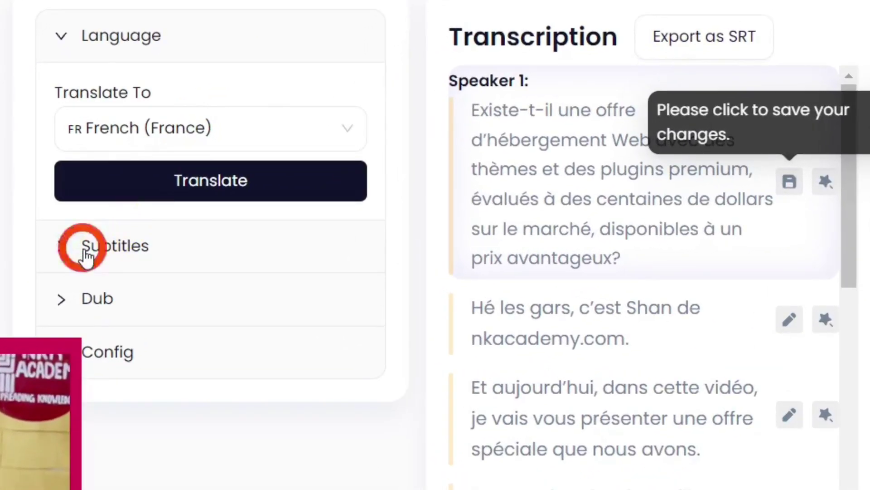
click(129, 191)
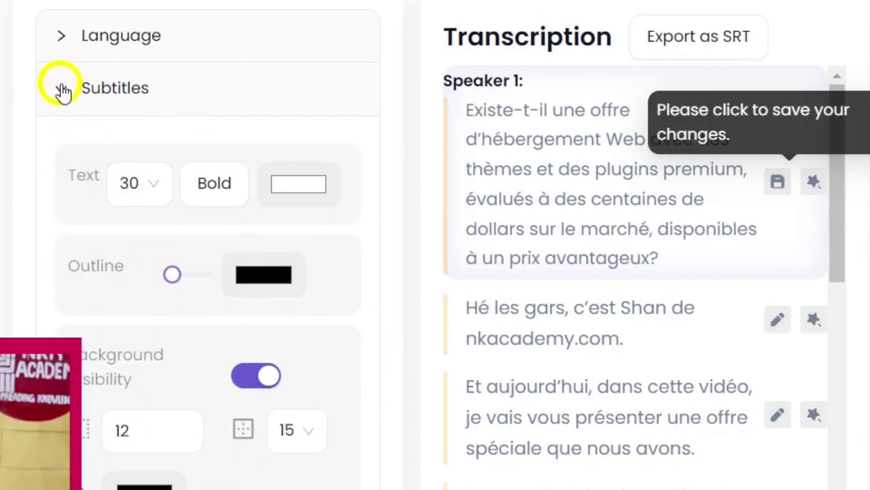
click(320, 189)
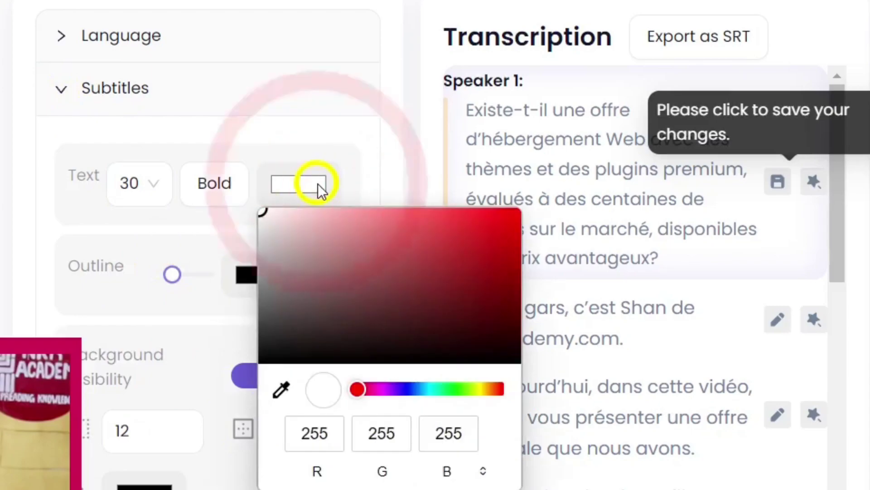
click(478, 389)
click(492, 268)
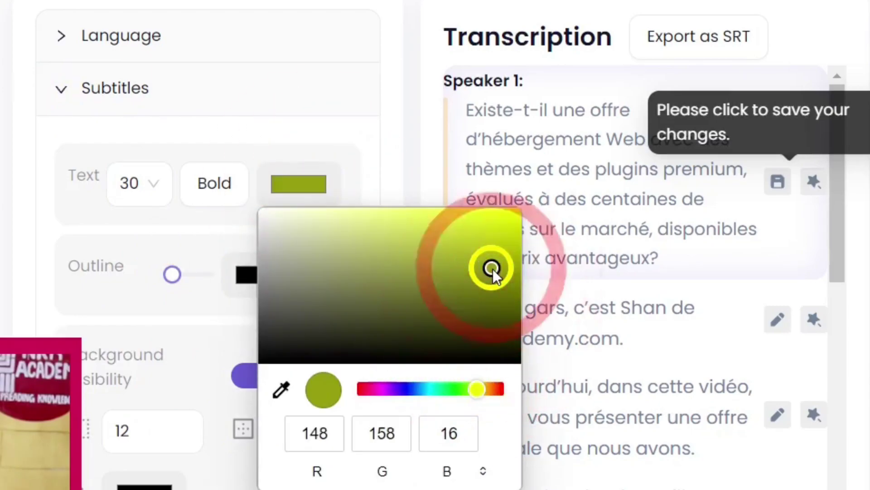
click(513, 210)
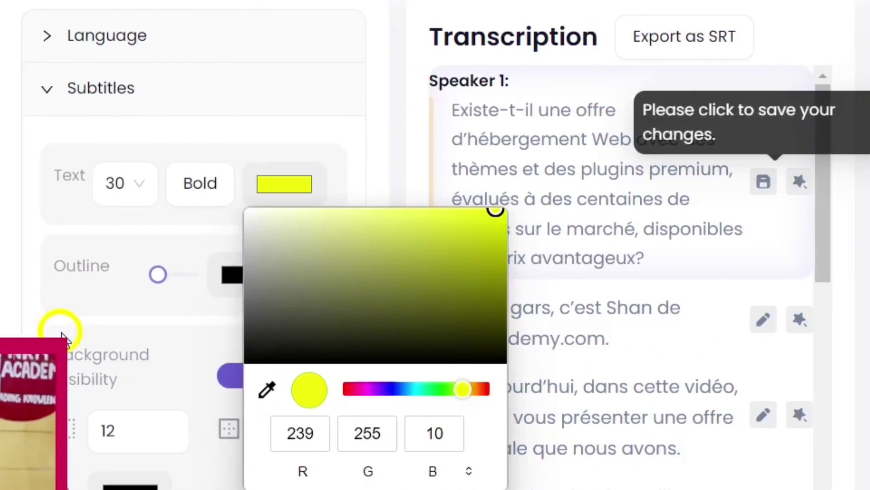
click(73, 330)
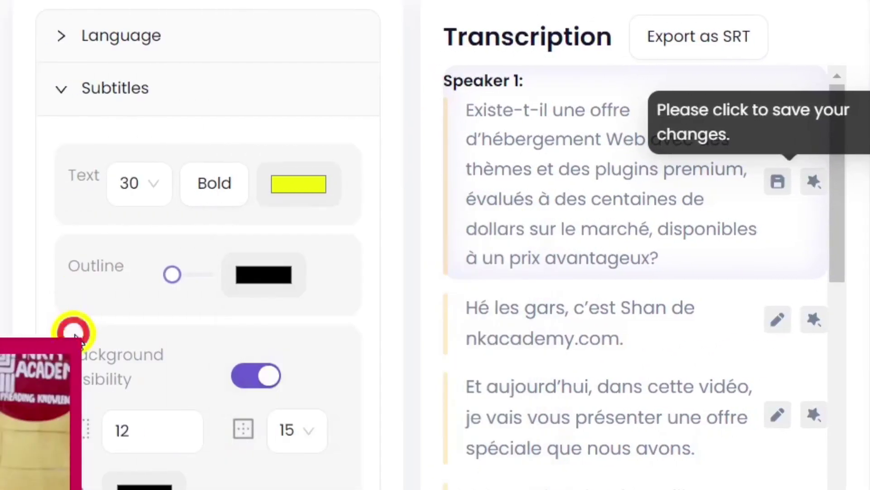